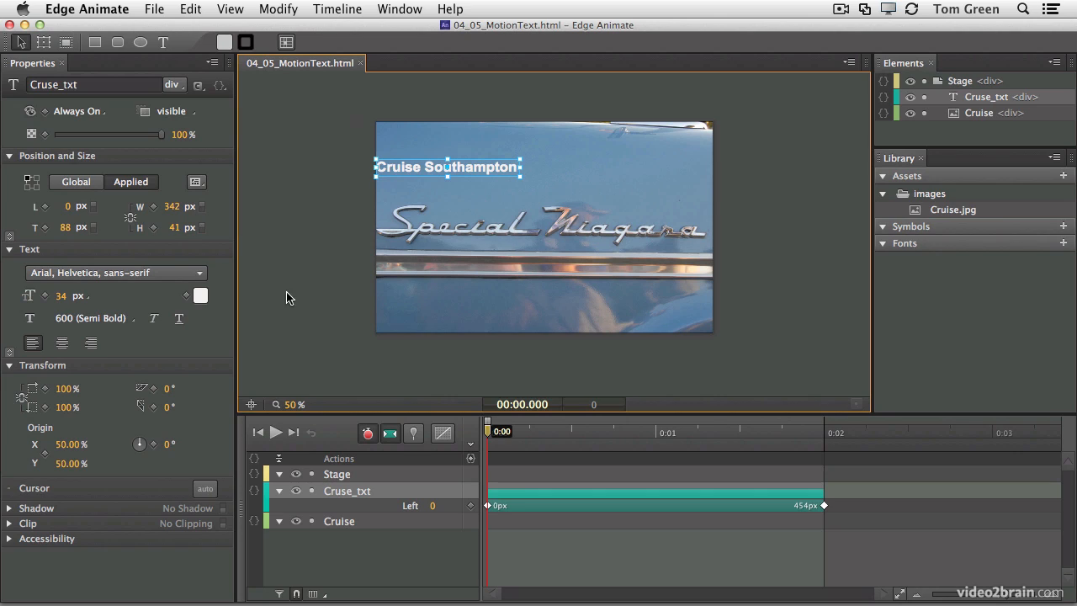
Keyframe the Cruse_txt vertical scale at 0% at 0:00 and 100% at 0:00.500.
left_click(46, 408)
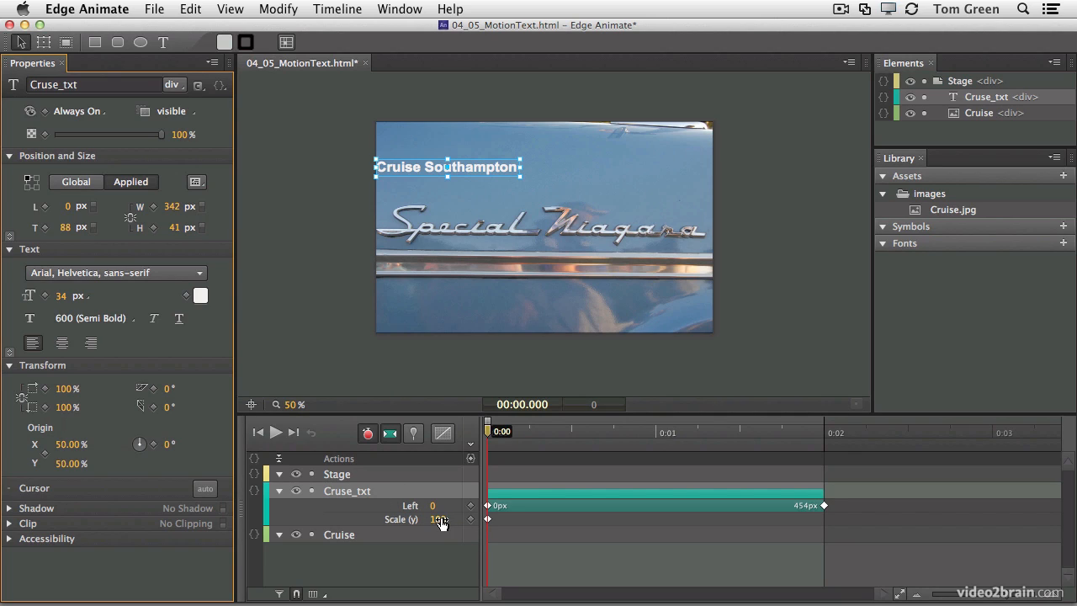
left_click_drag(438, 520, 351, 520)
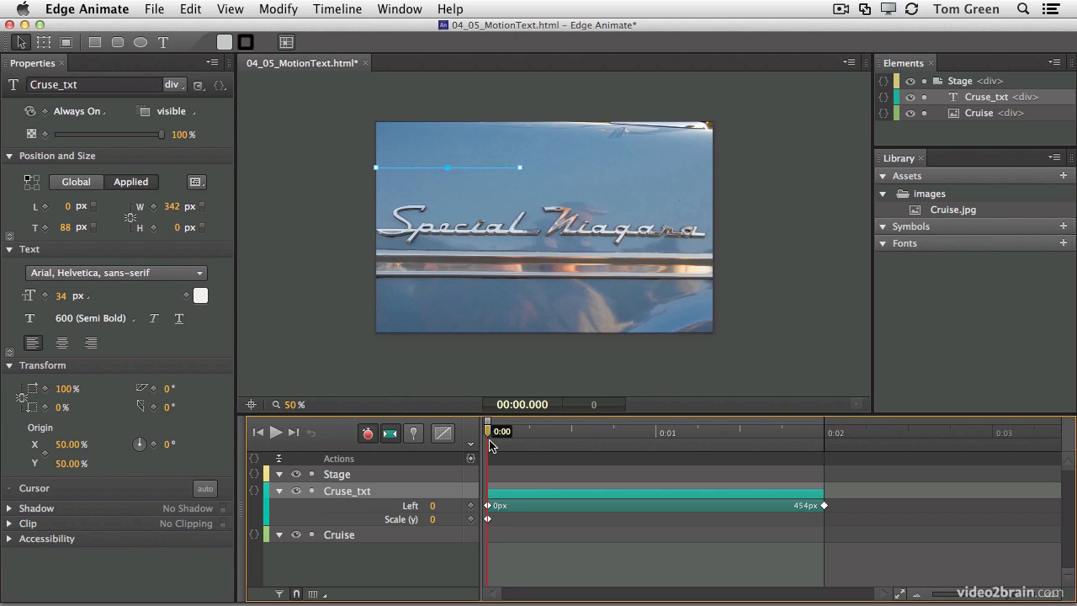
left_click_drag(486, 436, 575, 444)
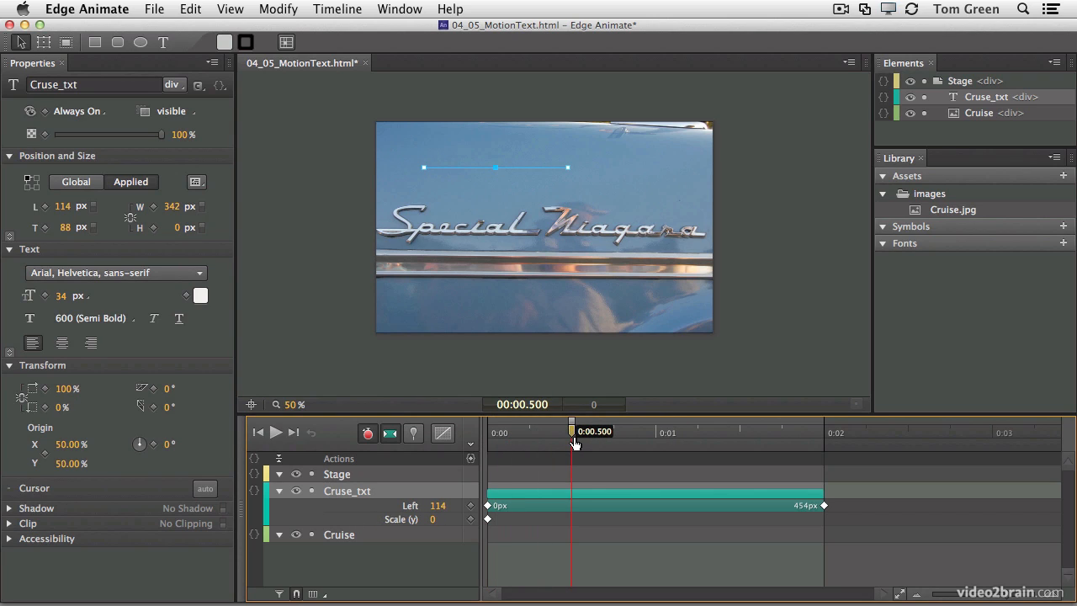
left_click(435, 519)
type("100")
key("Return")
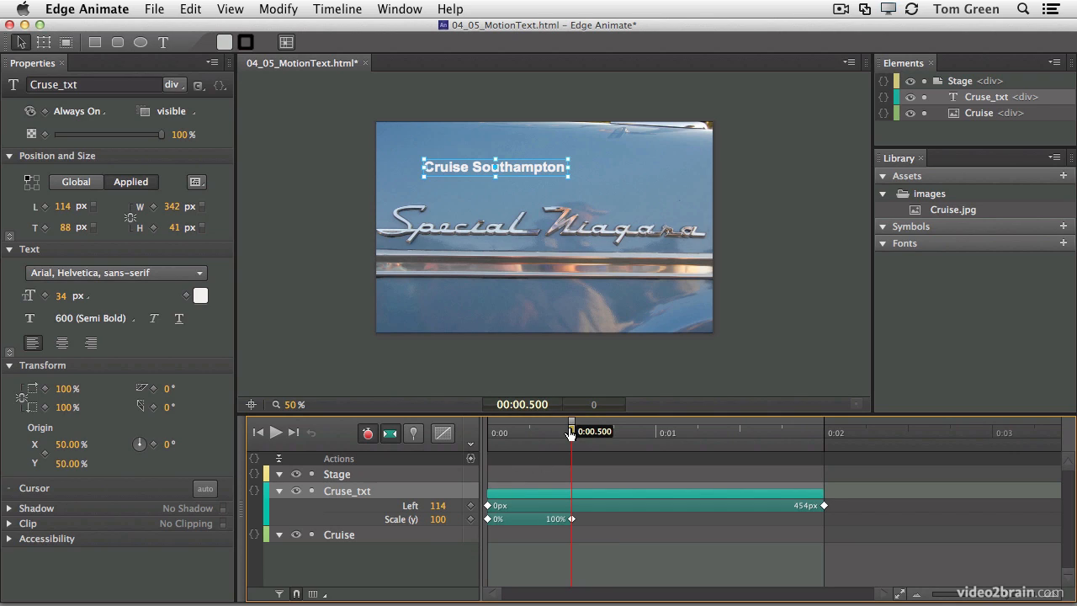
Add a vertical scale keyframe of -100% for Cruse_txt at 0:01 to flip the text.
left_click_drag(570, 435, 656, 446)
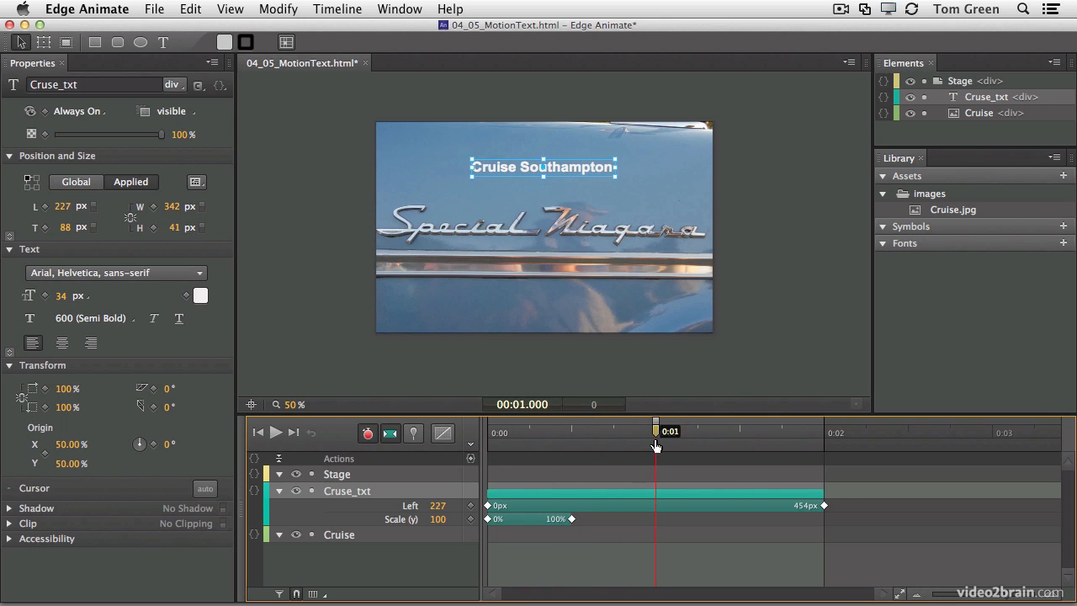
left_click(438, 519)
type("-1")
key("Return")
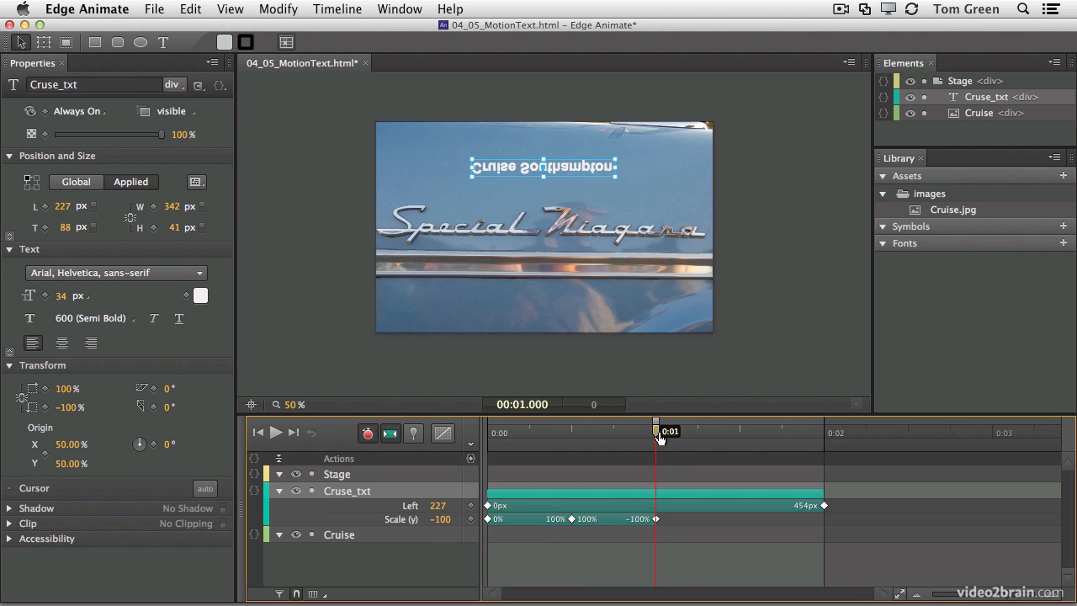
Delete the Scale (y) animation from Cruse_txt and reset the text's vertical scale to 100% at 0:00.
left_click_drag(655, 441, 486, 443)
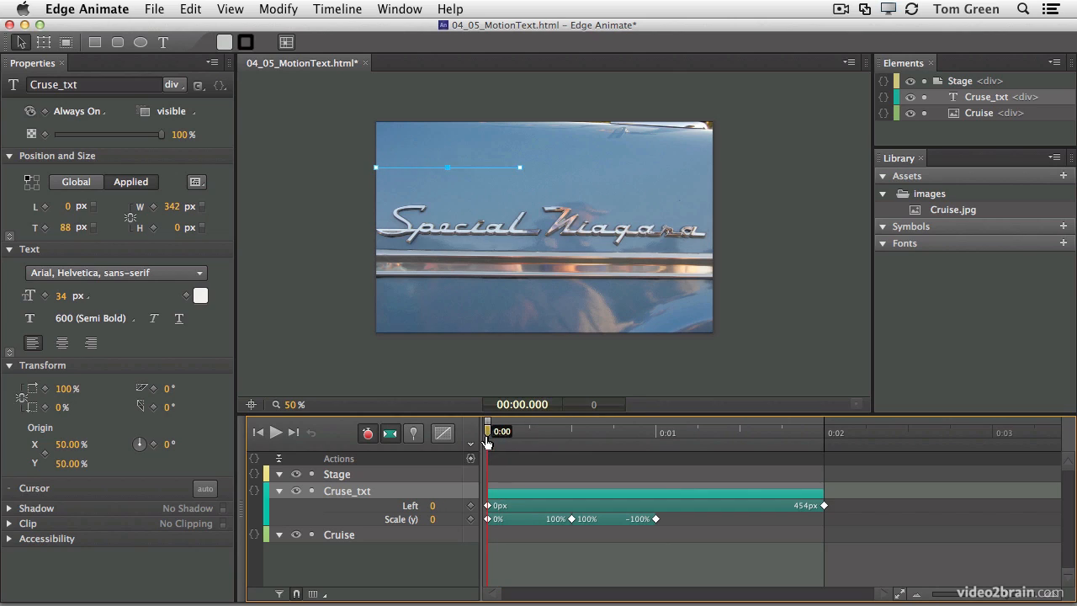
left_click(398, 521)
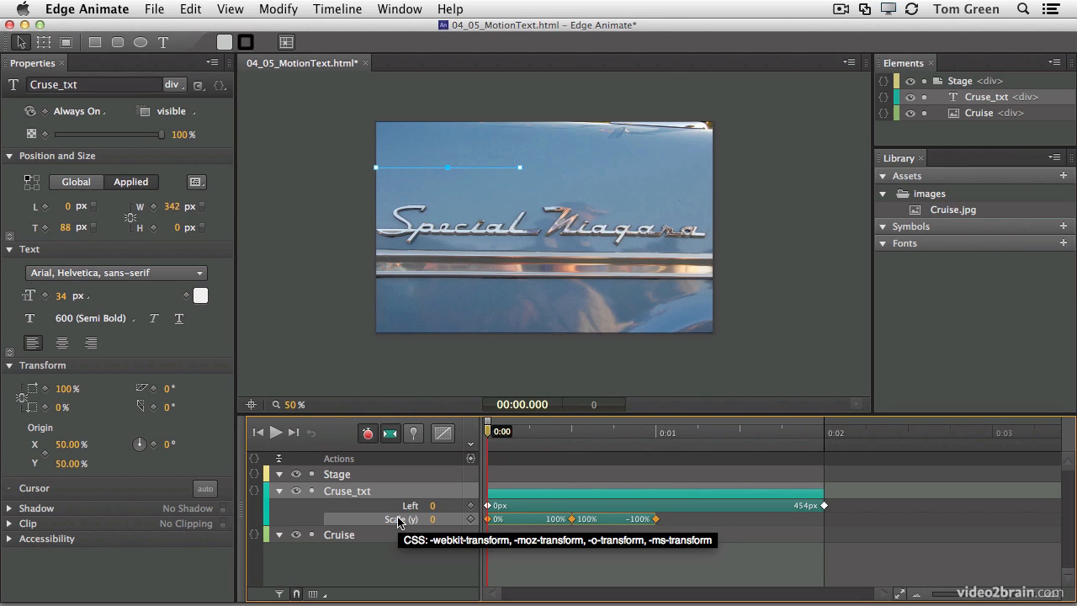
key("Delete")
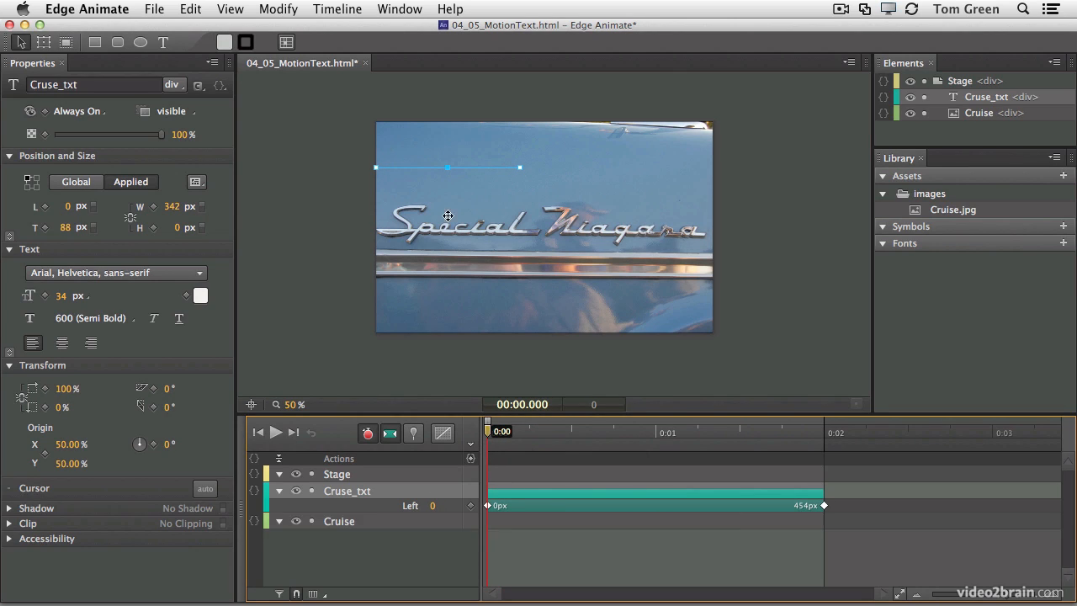
left_click(58, 408)
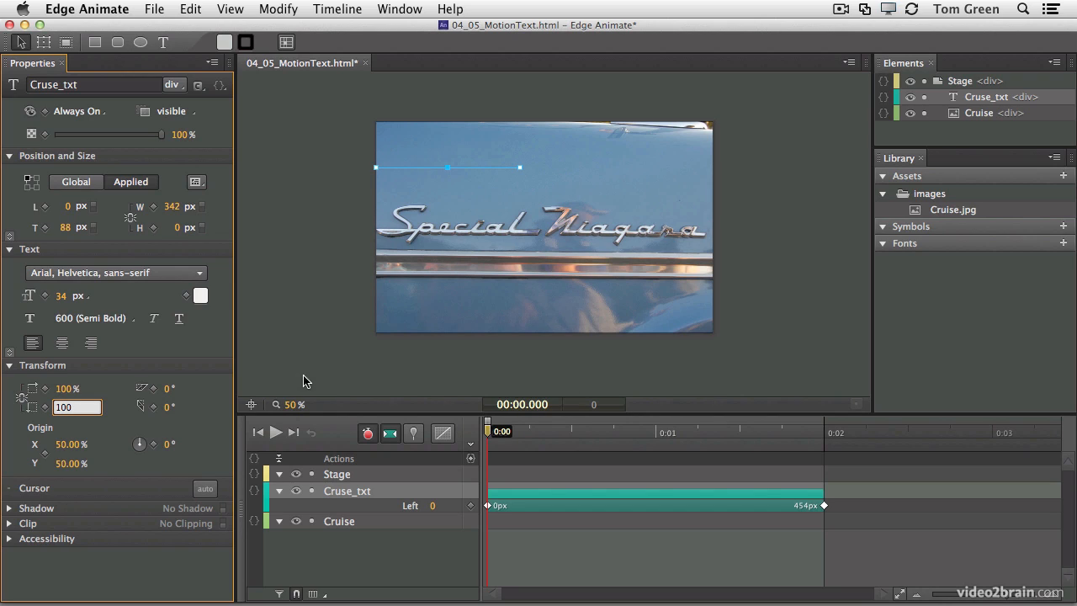
left_click(331, 372)
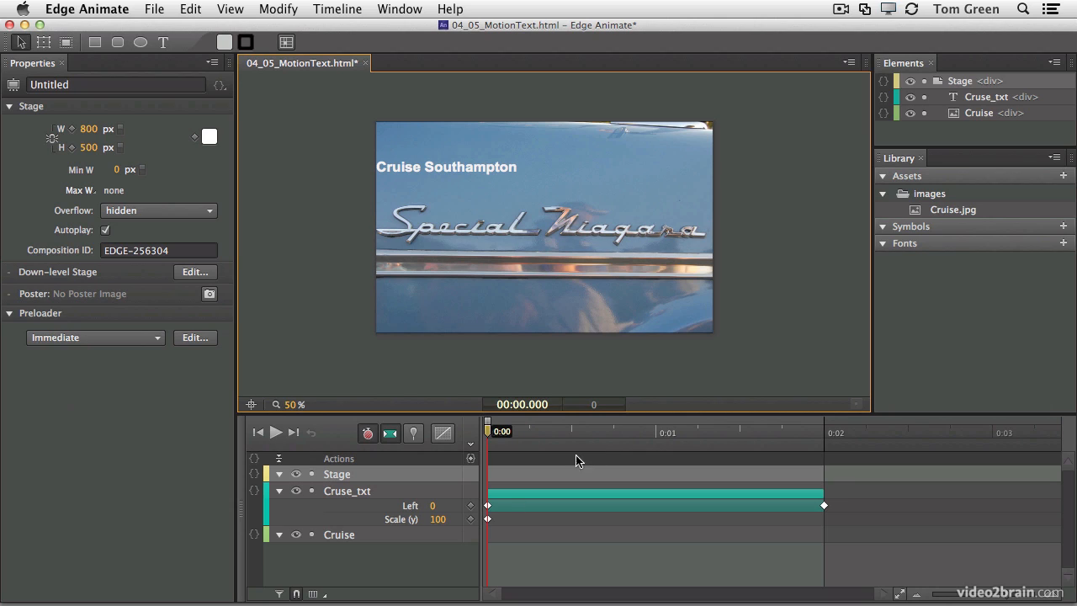
Move the start of the Cruse_txt animation to 0:00.500 and delete its Scale (y) track.
left_click_drag(488, 493, 572, 493)
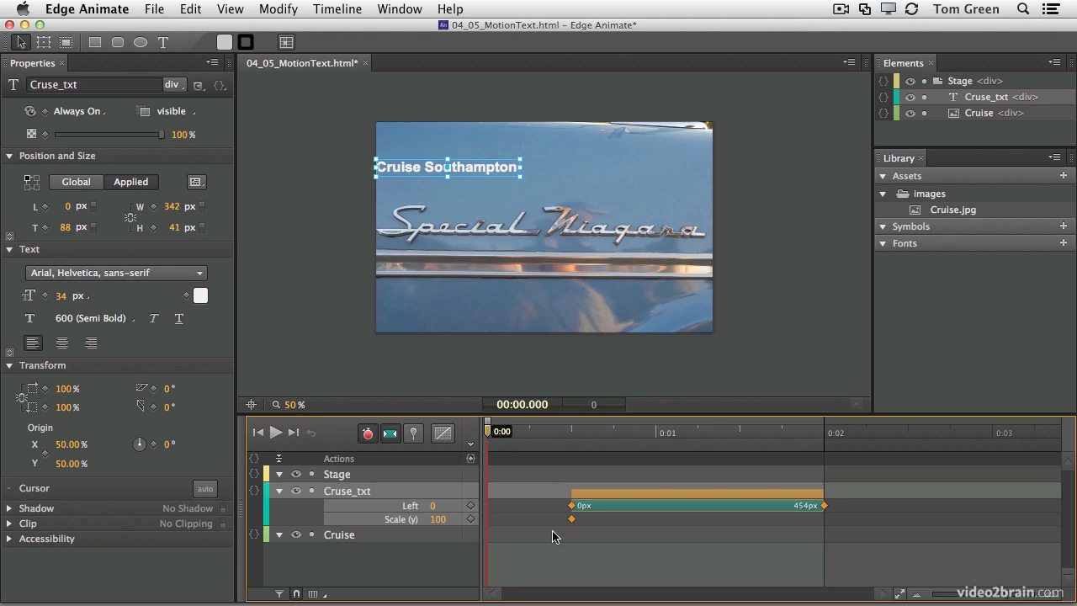
left_click(404, 521)
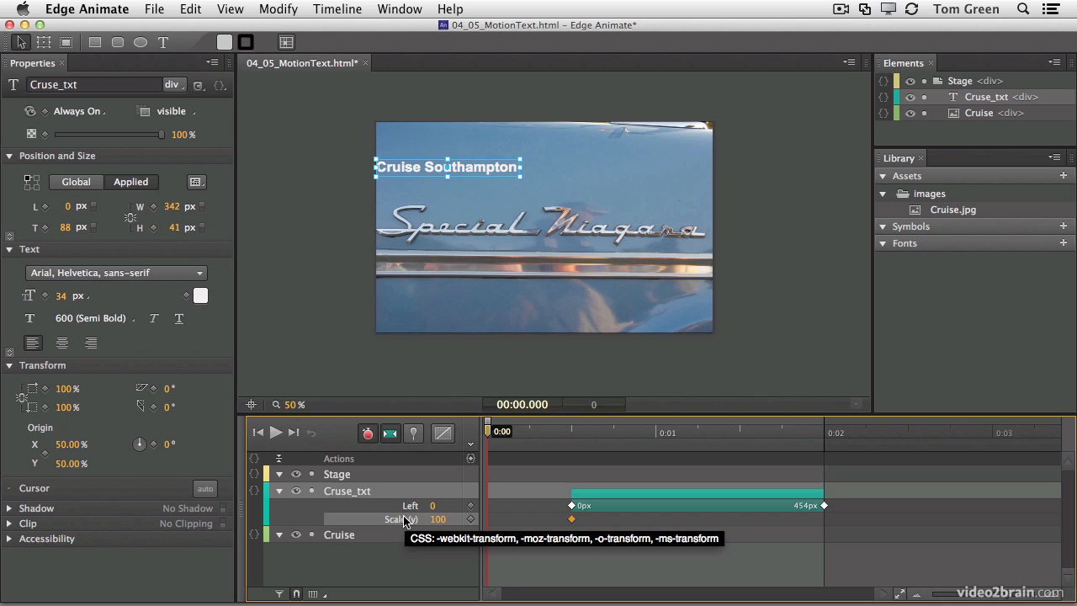
key("Delete")
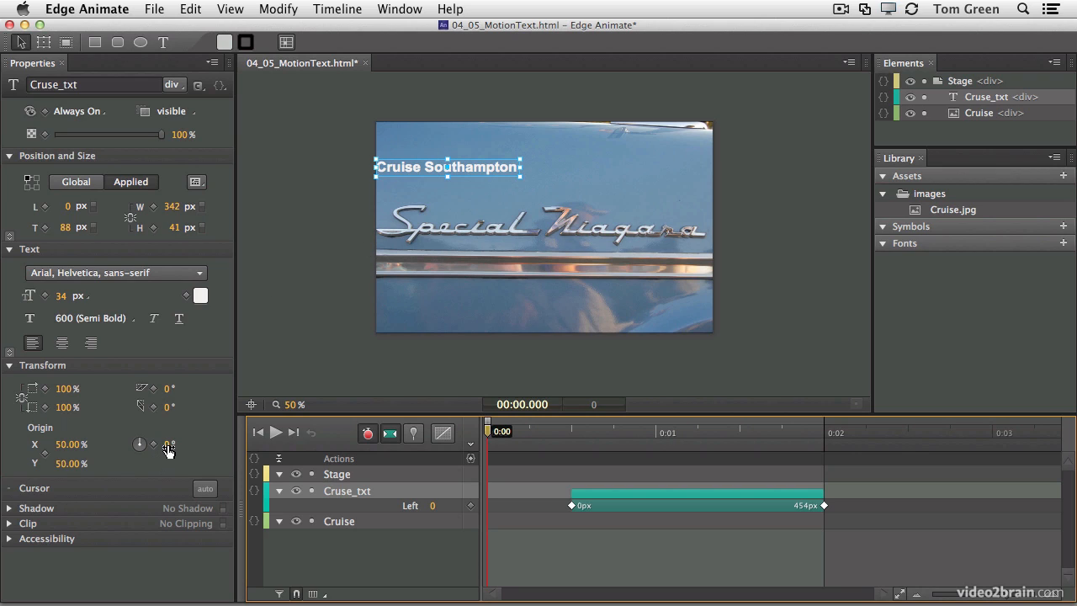
Add a rotation keyframe of 0° to Cruse_txt at 0:00.
mouse_move(171, 446)
left_mouse_down()
mouse_move(199, 444)
mouse_move(169, 451)
left_mouse_up()
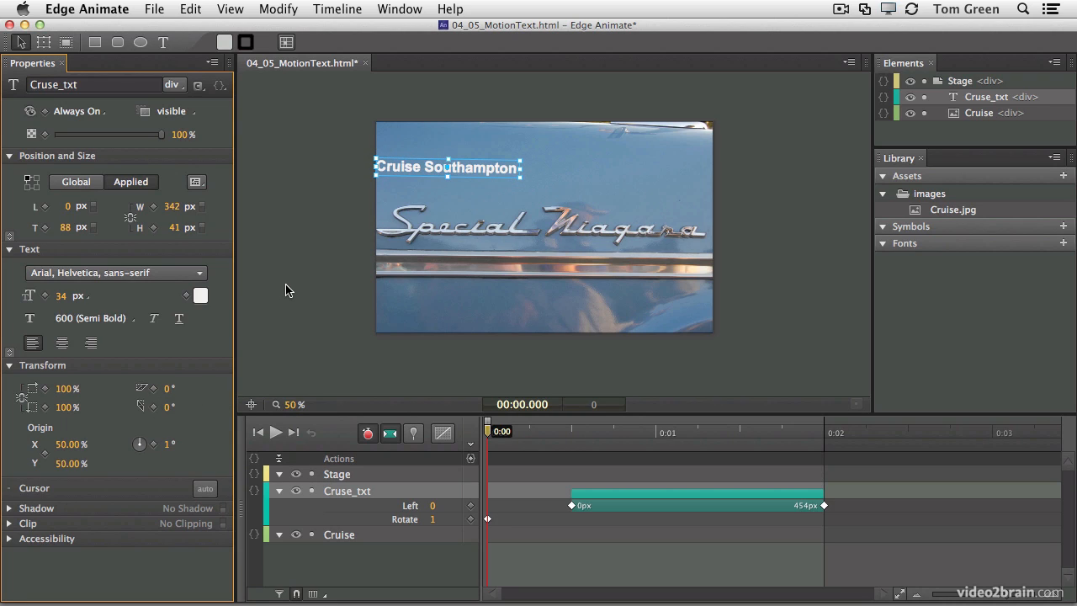
left_click(169, 447)
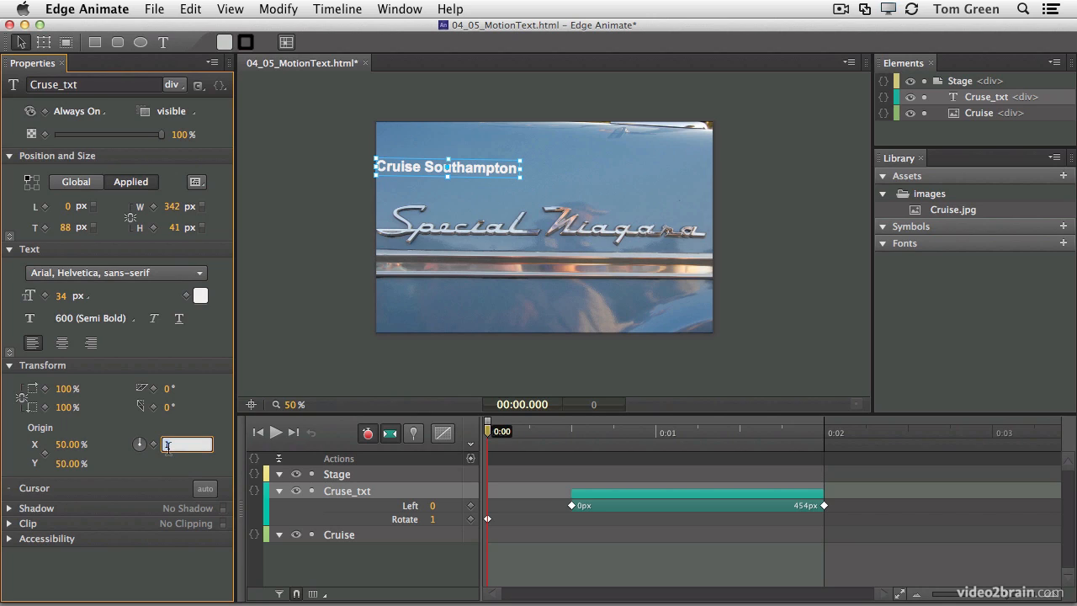
type("0")
key("Return")
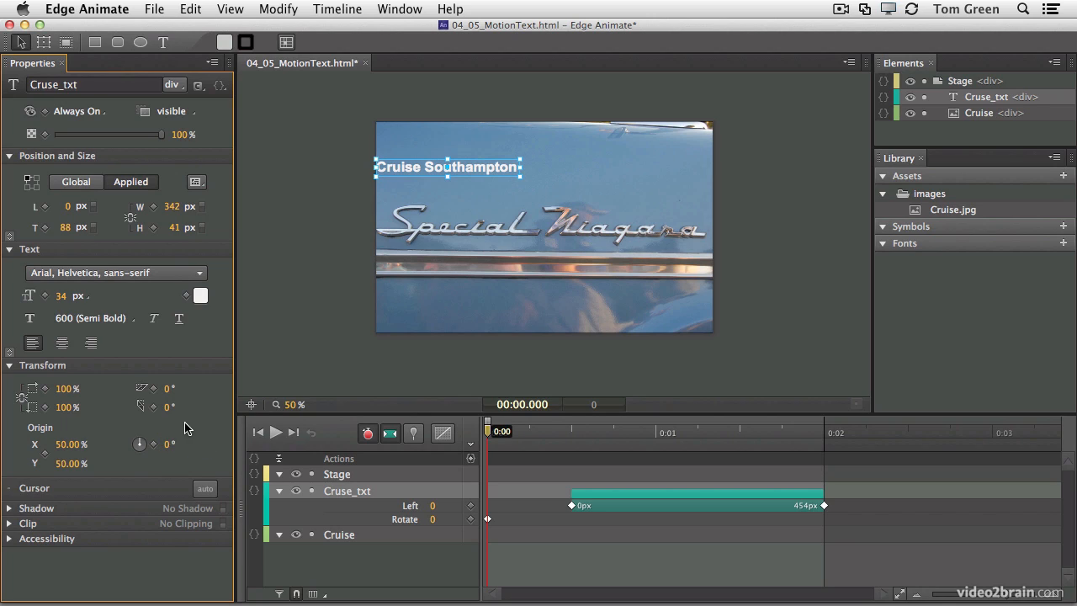
Add a Transform Origin keyframe to Cruse_txt at 0:00 and set the origin's X to 0%.
left_click(45, 457)
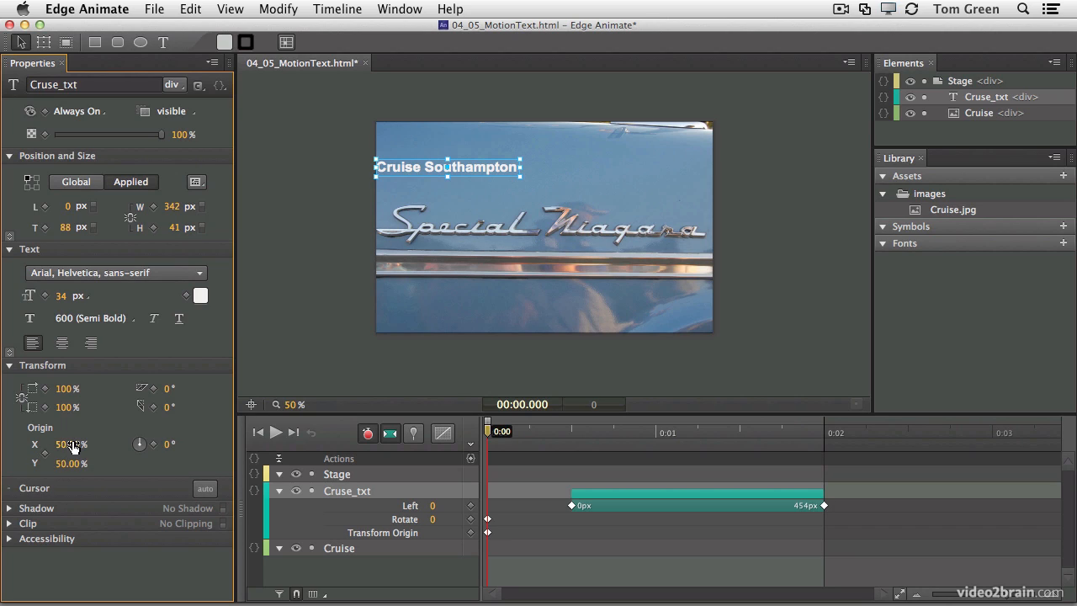
left_click(72, 445)
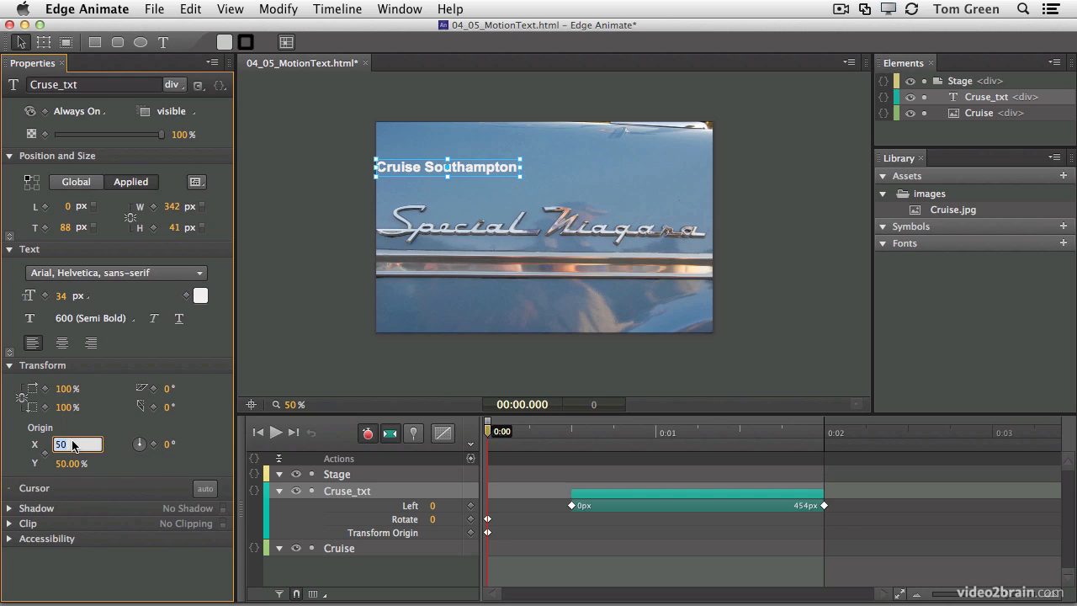
type("0")
key("Return")
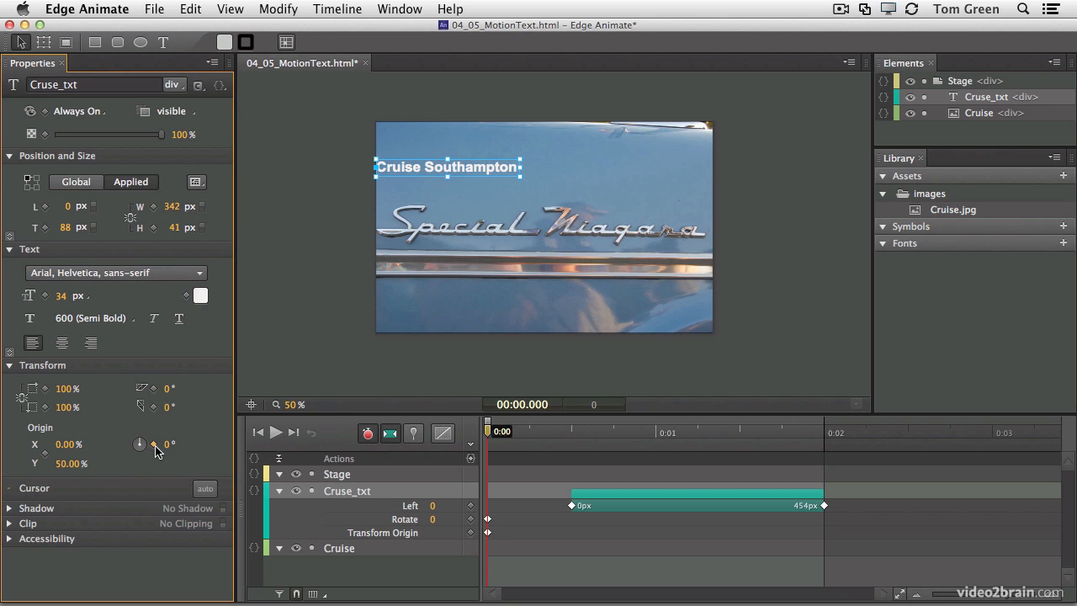
Keyframe the Cruse_txt rotation to -12° at 0:00.250 and back to 0° at 0:00.500.
left_click_drag(490, 433, 529, 436)
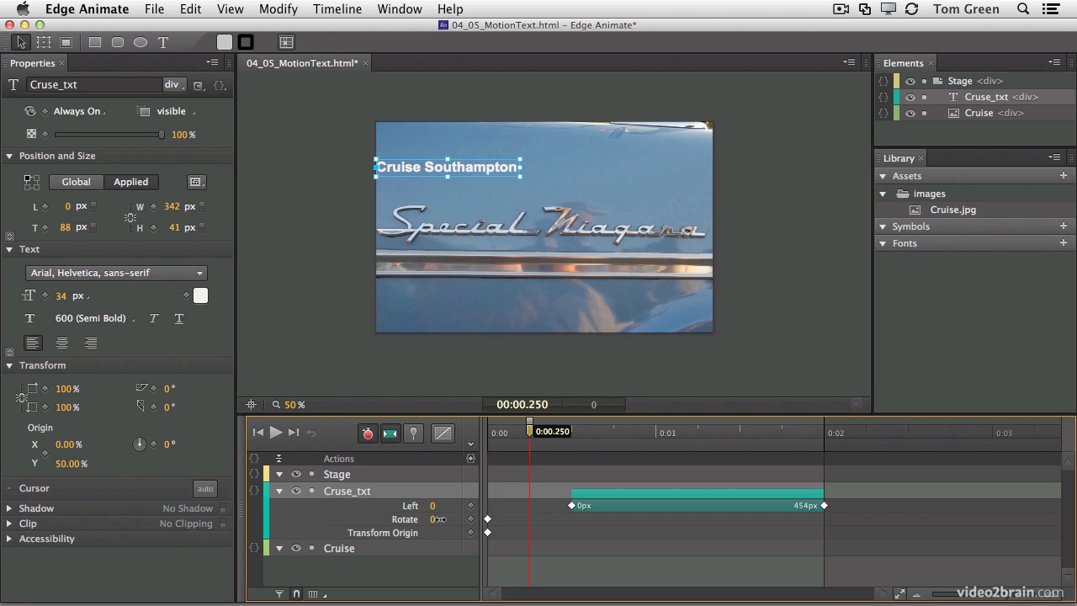
left_click_drag(434, 520, 426, 519)
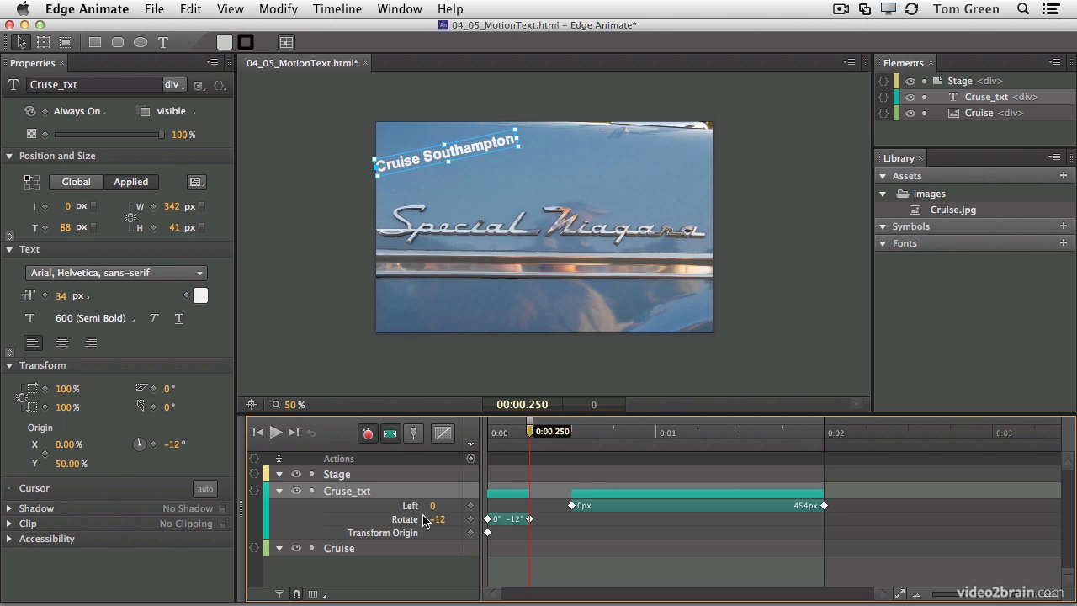
left_click_drag(537, 437, 568, 443)
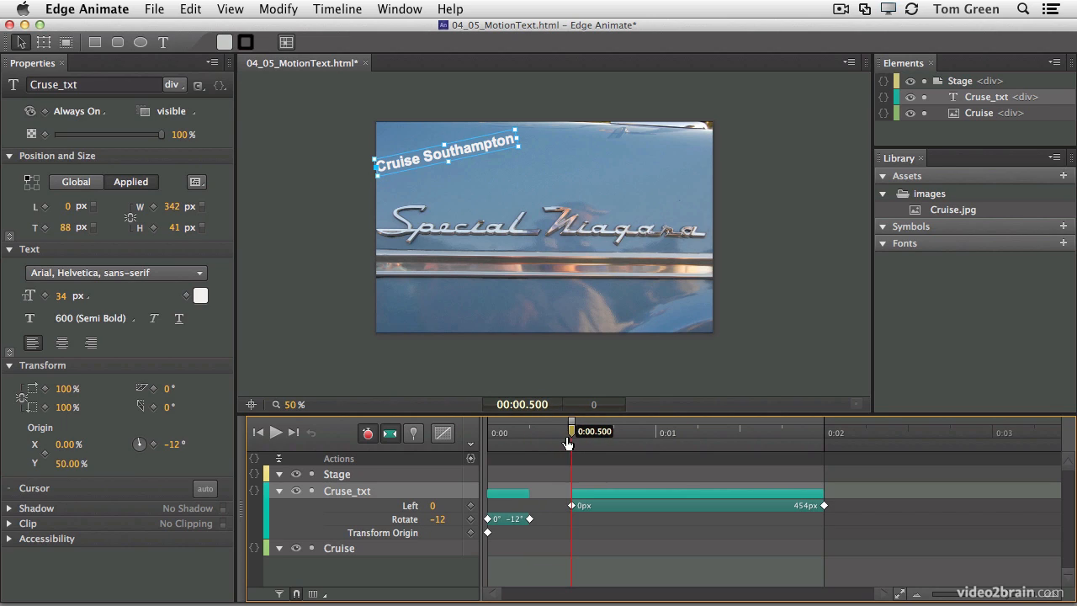
left_click(441, 519)
type("0")
key("Return")
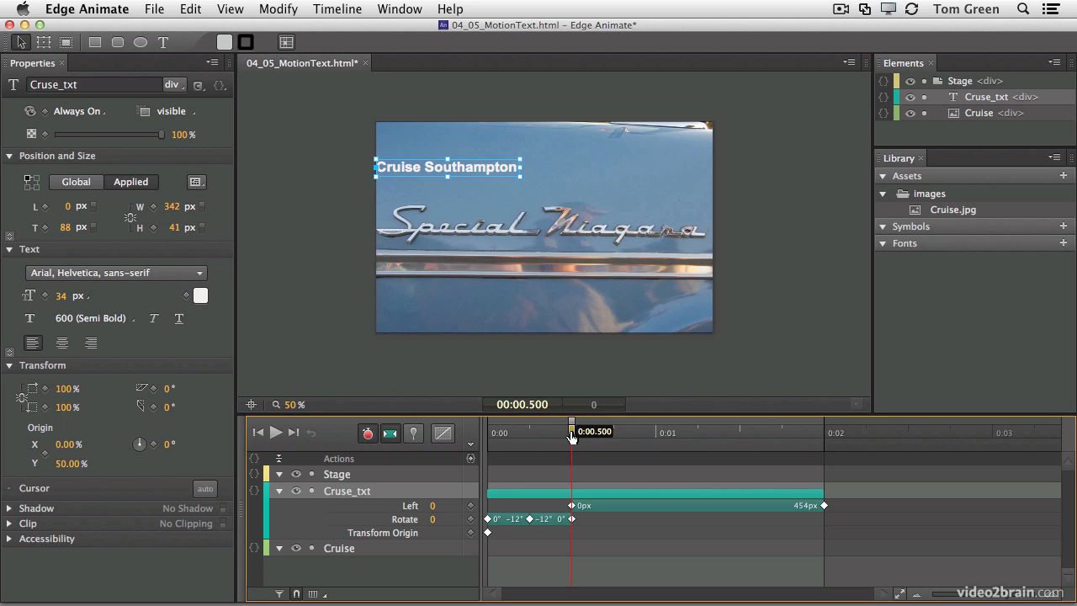
Preview the text animation from 0:00 and return the playhead to the start.
left_click_drag(572, 436, 470, 434)
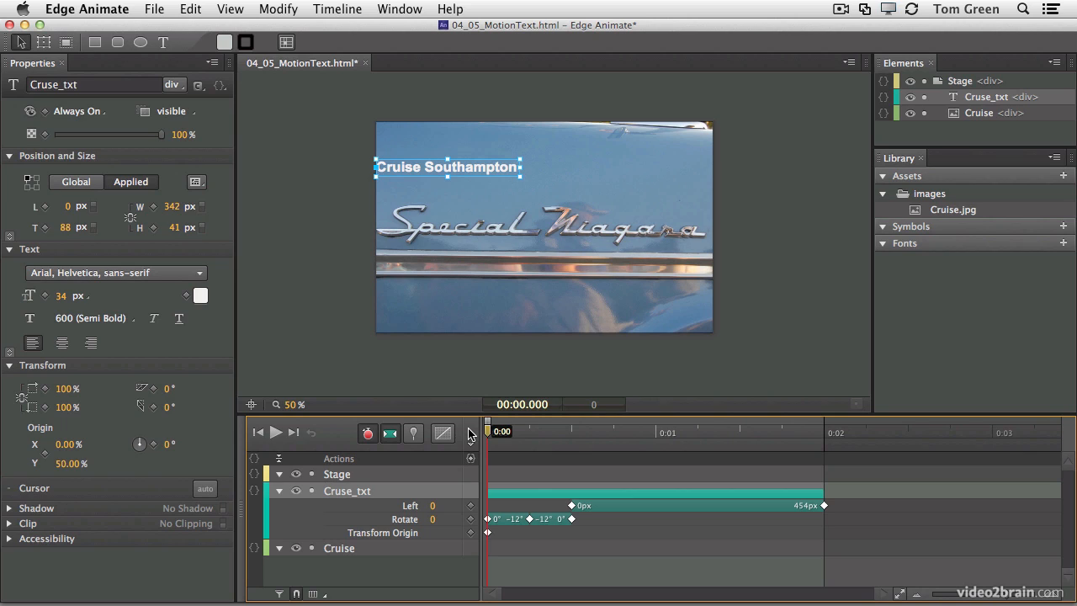
key("space")
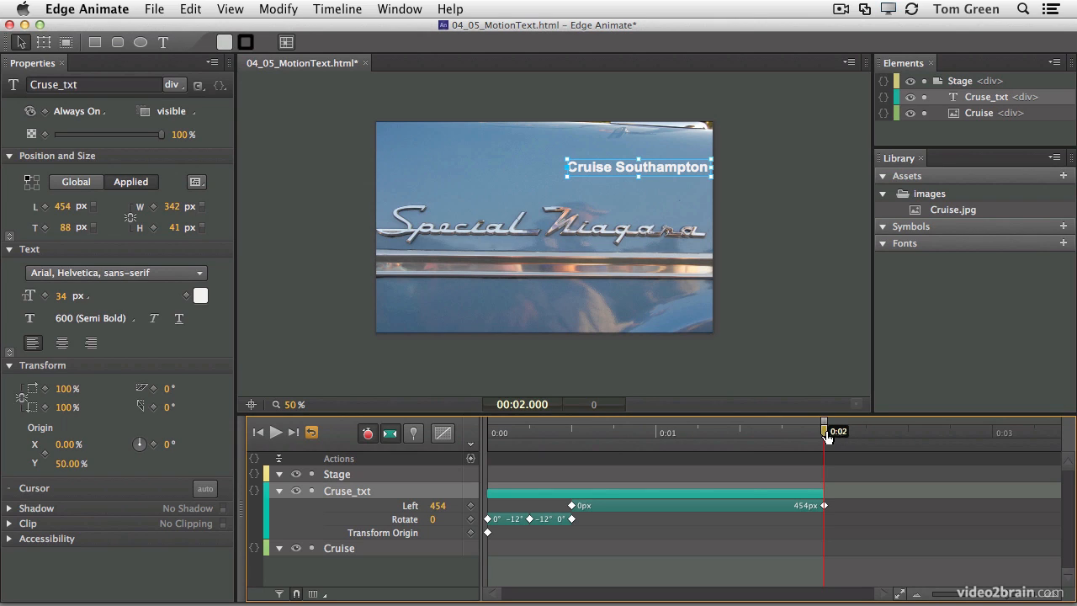
left_click_drag(825, 435, 485, 434)
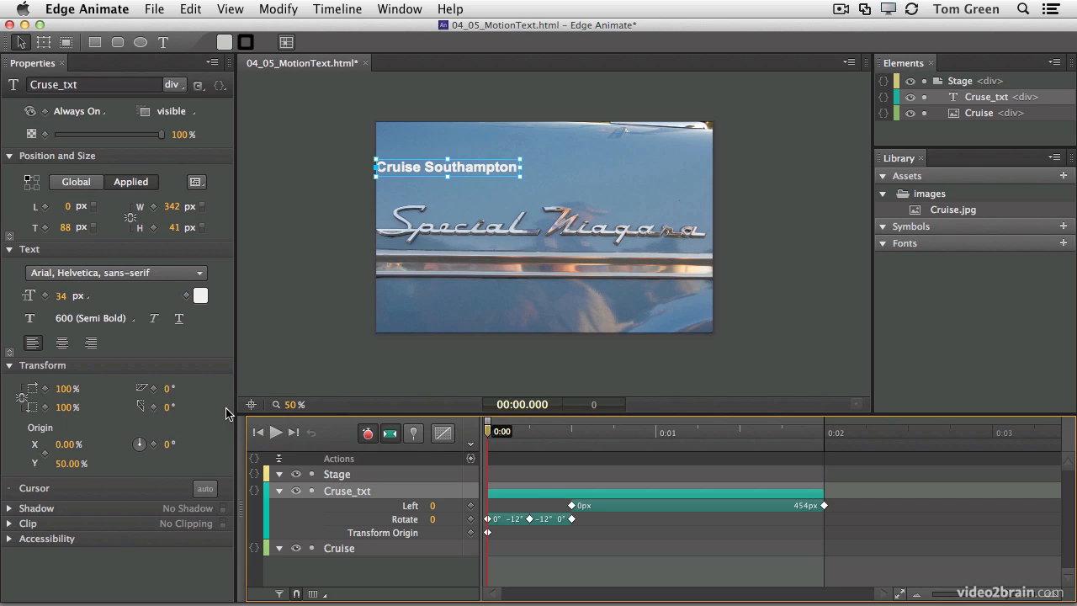
Delete the Rotate and Transform Origin tracks from Cruse_txt.
left_click(411, 520)
left_click(400, 534, "shift")
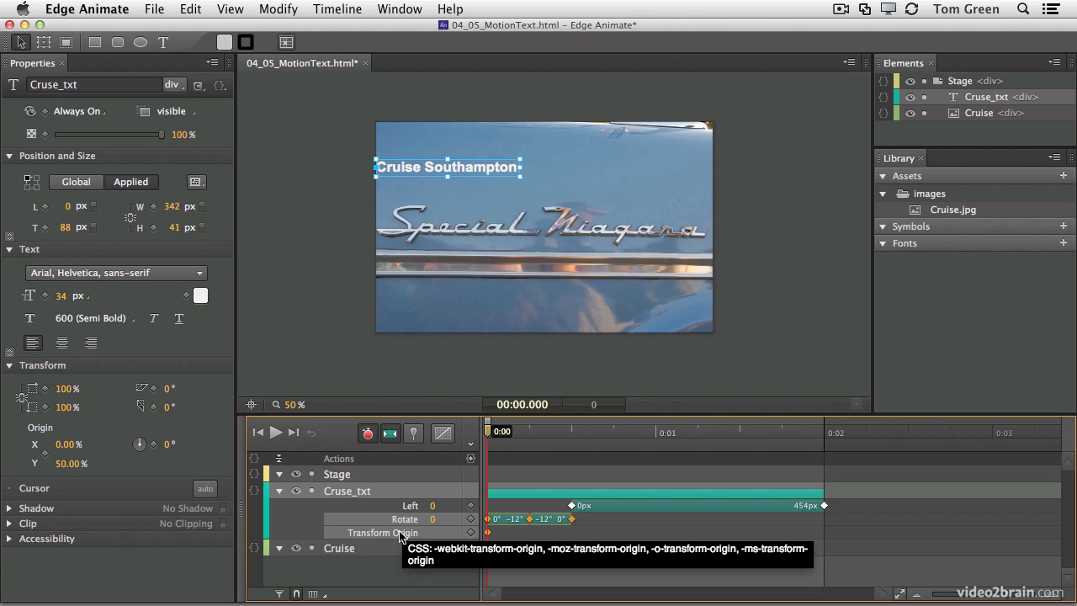
key("Delete")
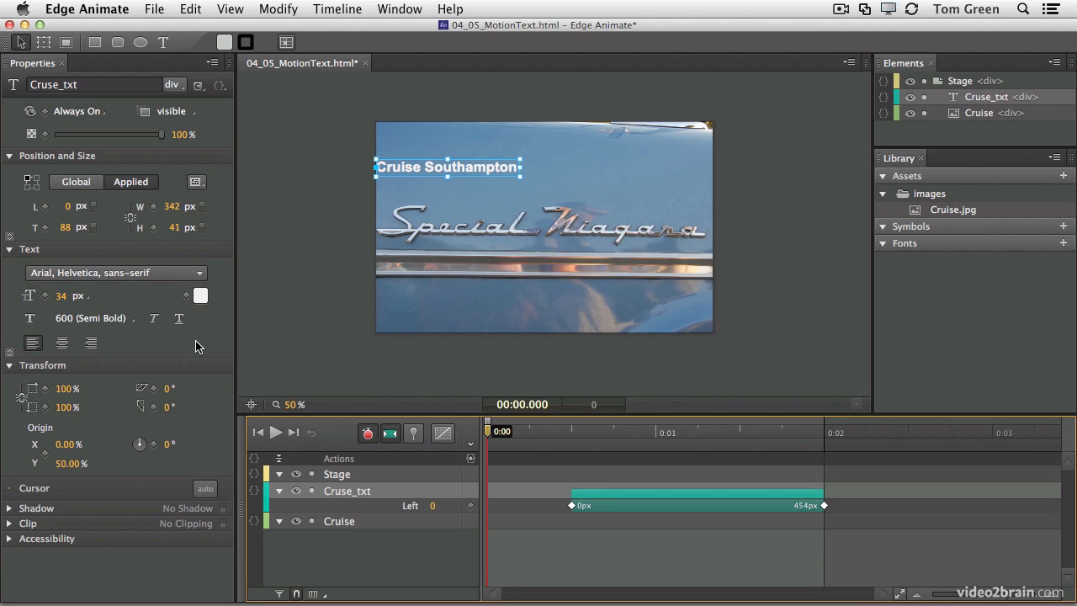
Keyframe the Cruse_txt horizontal skew at 79° at 0:00 and 0° at 0:00.500.
left_click(154, 390)
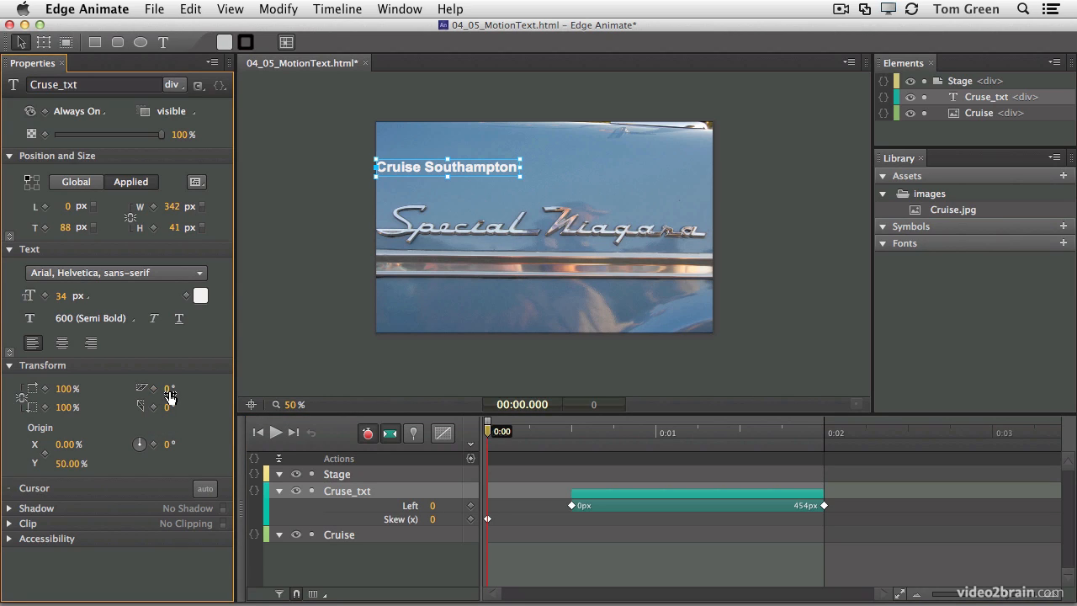
left_click_drag(168, 390, 251, 402)
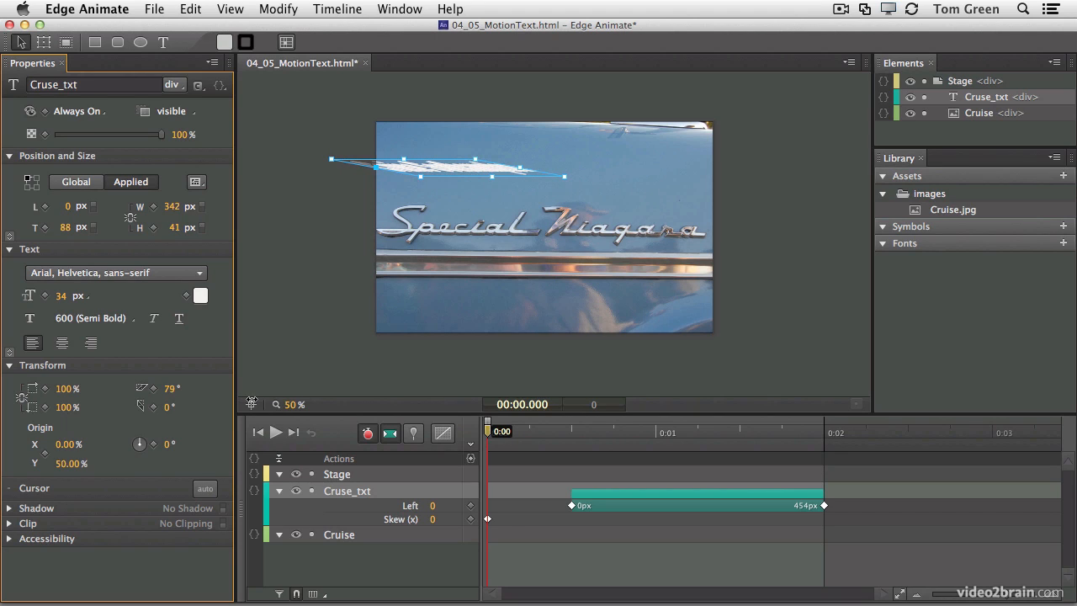
left_click_drag(488, 434, 574, 455)
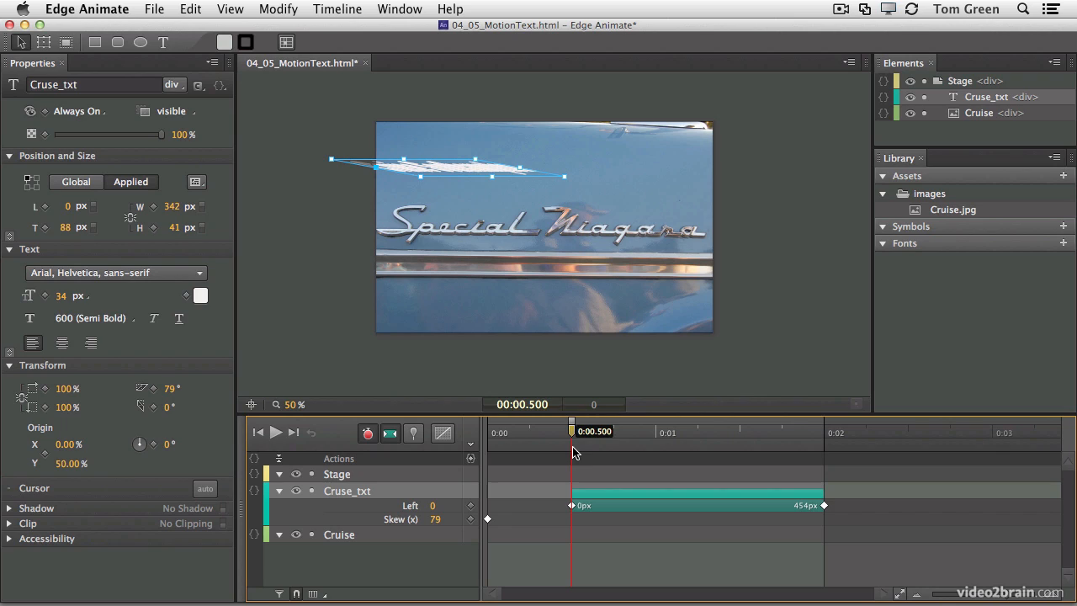
left_click(171, 389)
left_click(170, 389)
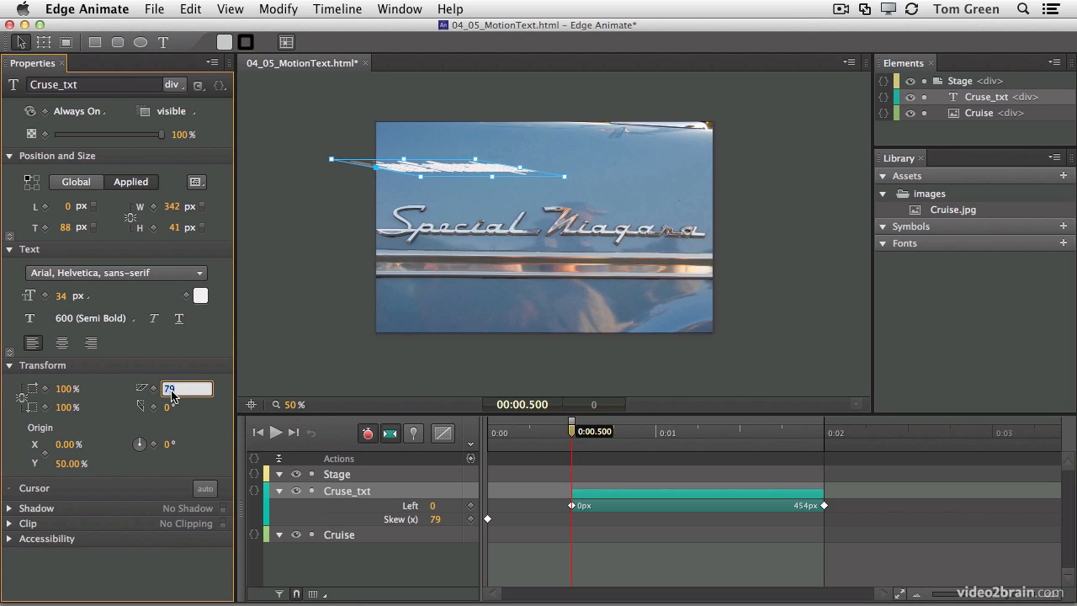
type("0")
key("Return")
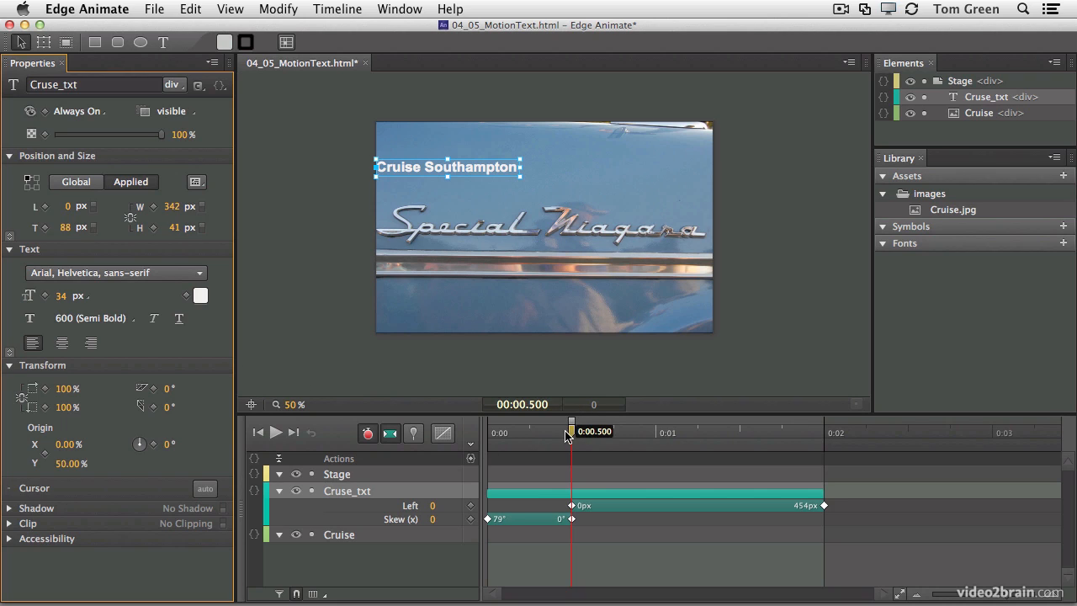
Keyframe the Cruse_txt rotation at 0° at 0:00 and 66° at 0:00.500, returning the playhead to the start.
left_click_drag(571, 436, 479, 436)
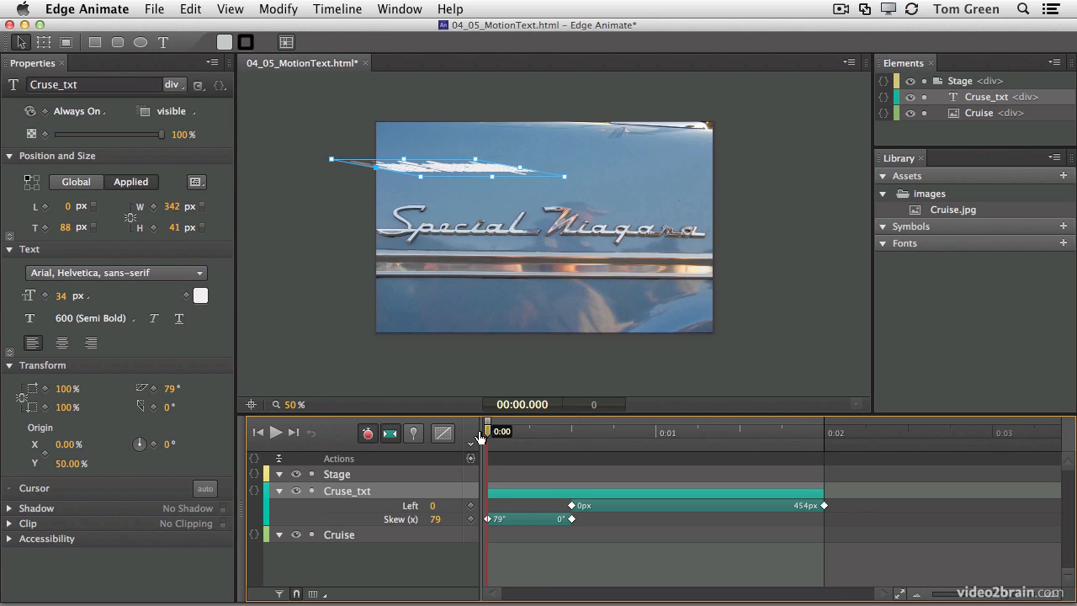
left_click(154, 444)
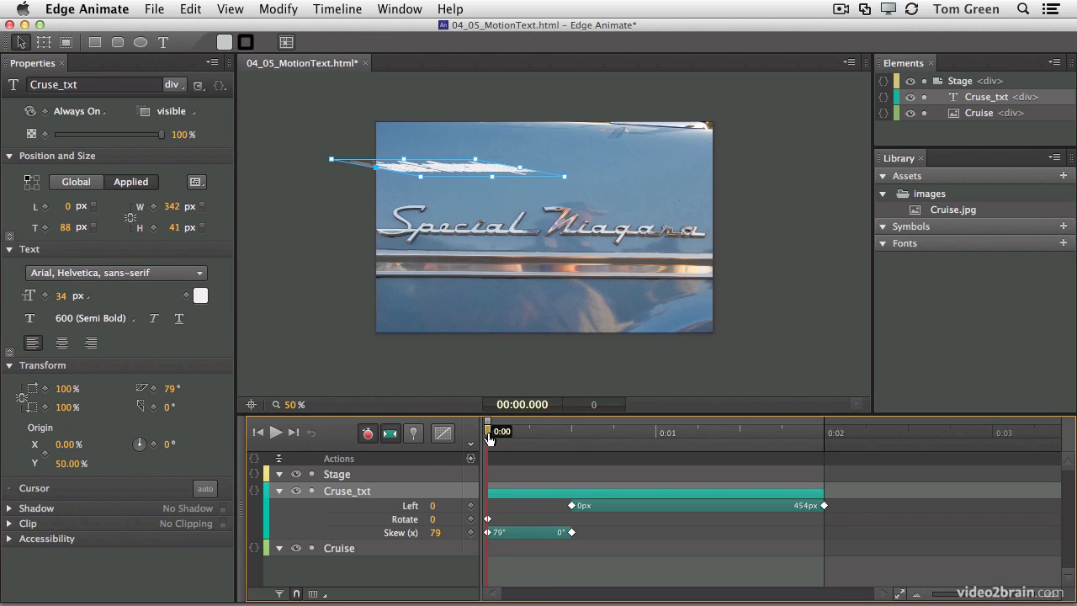
left_click_drag(488, 435, 527, 442)
left_click_drag(569, 450, 572, 450)
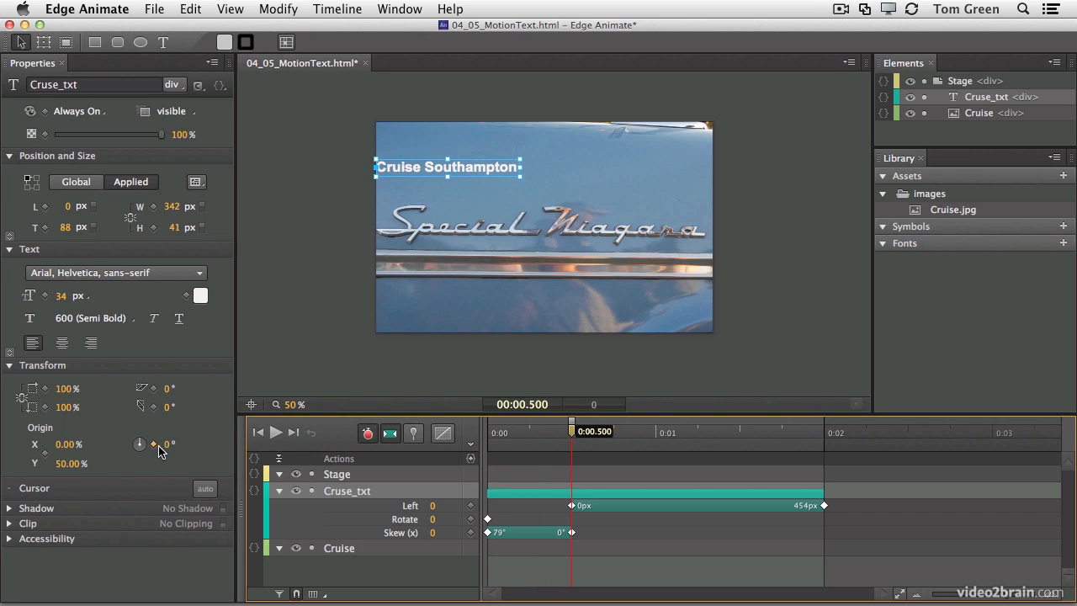
left_click_drag(169, 444, 227, 448)
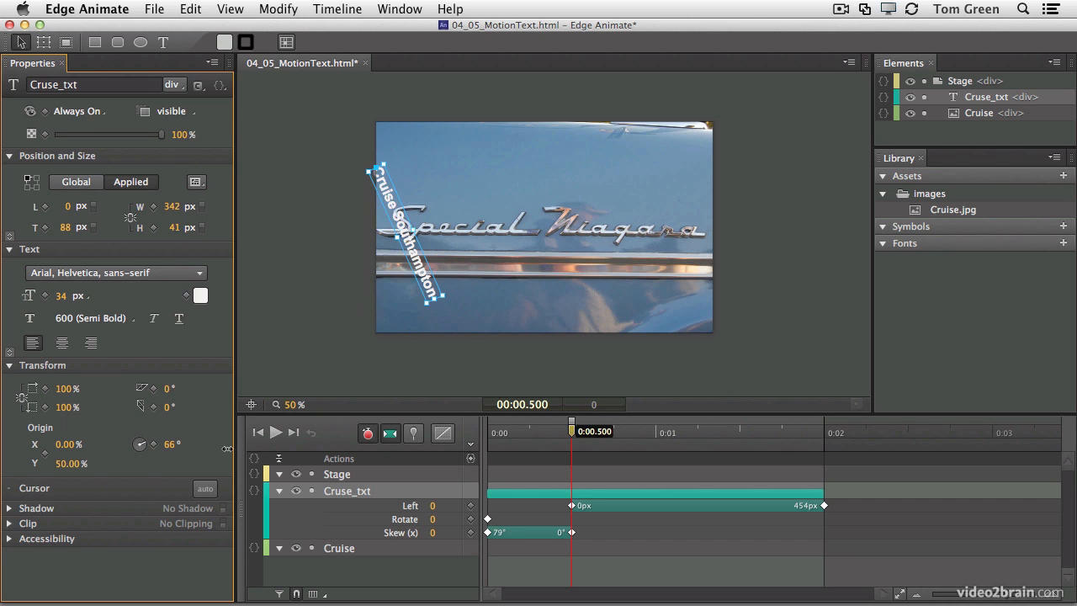
left_click_drag(572, 435, 488, 450)
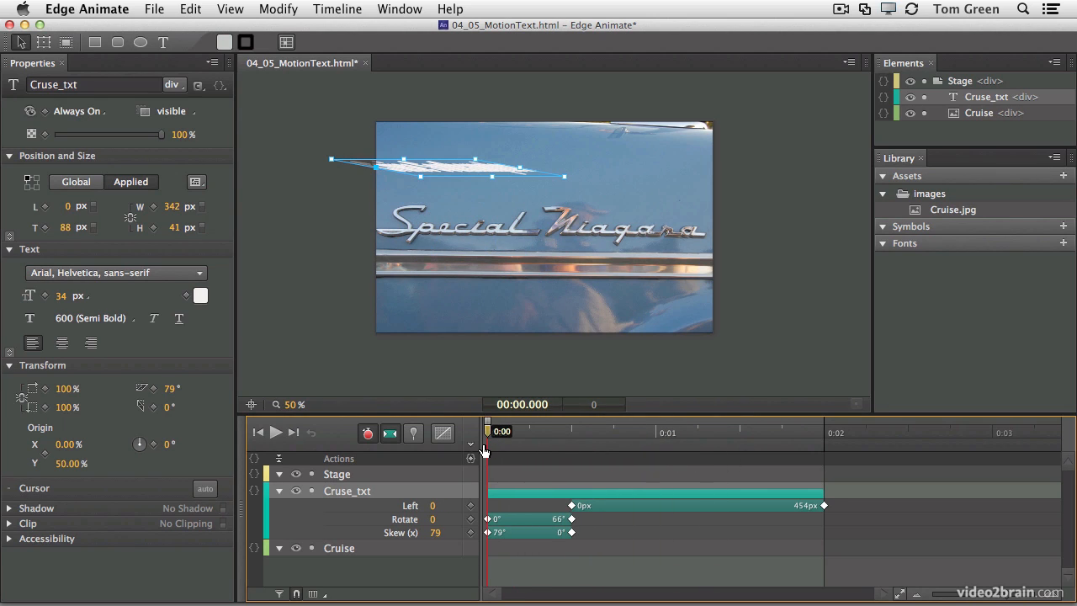